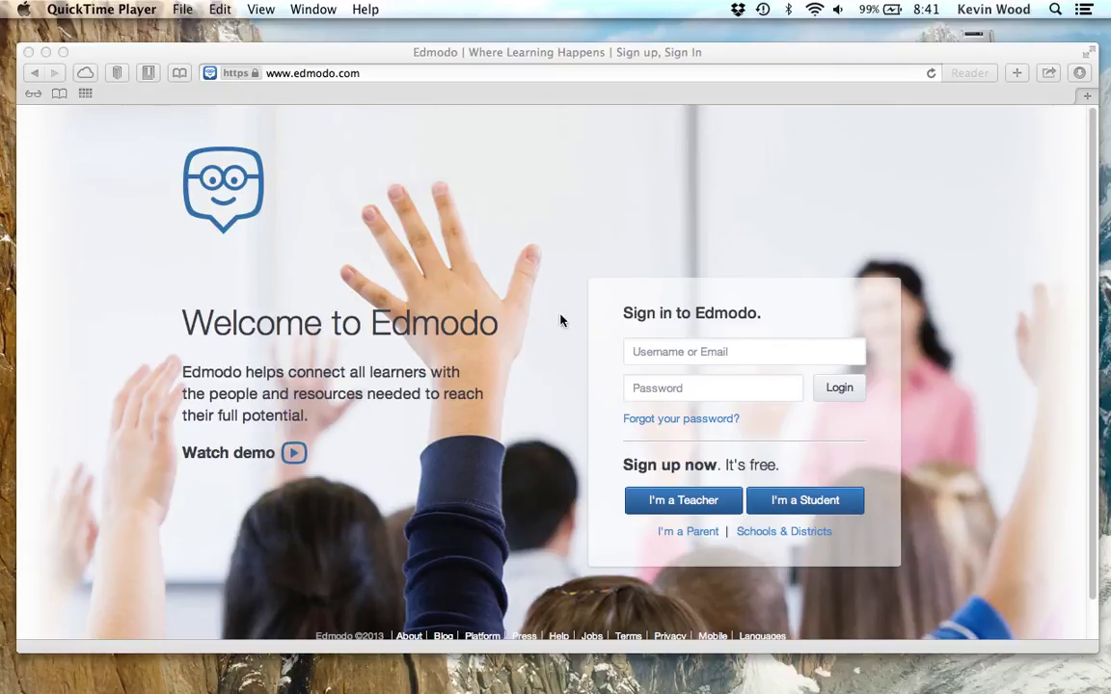
Log in to Edmodo using the student's username and password
{"action": "left_click", "coordinate": [713, 354]}
{"action": "left_click", "coordinate": [740, 352]}
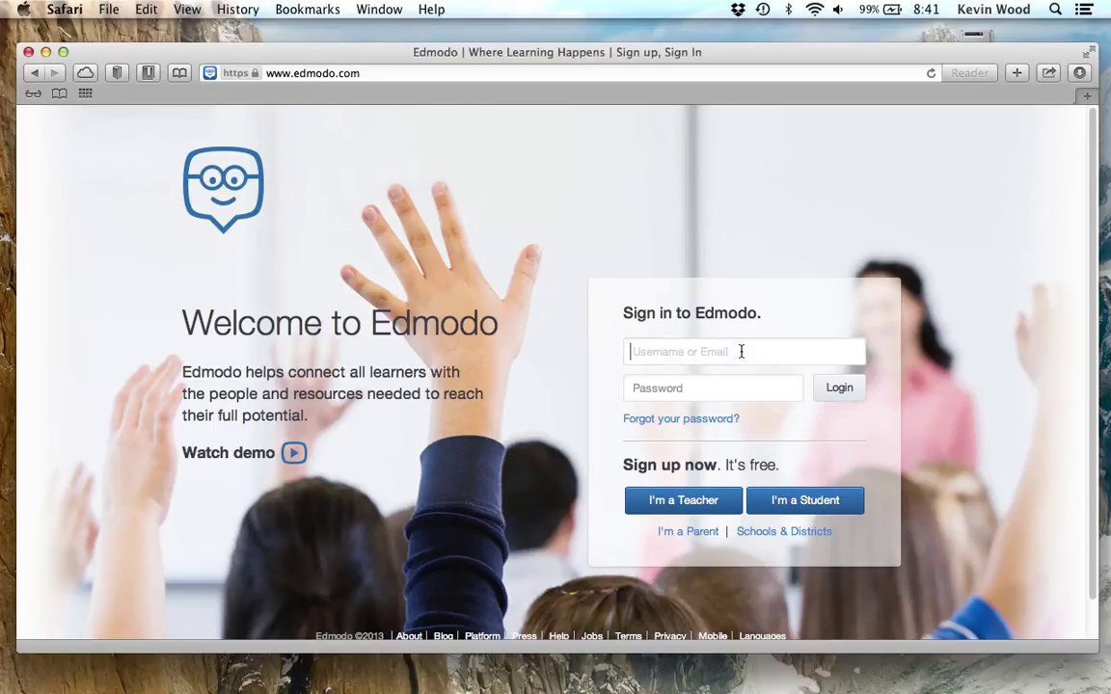
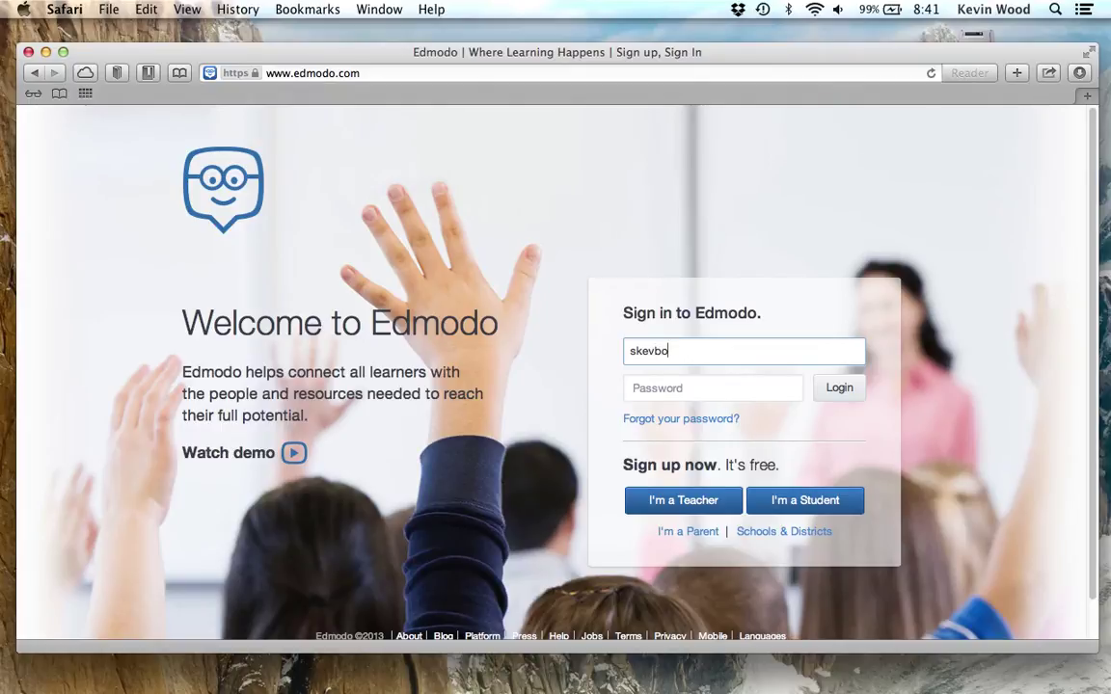
{"action": "key", "text": "Tab"}
{"action": "type", "text": "•"}
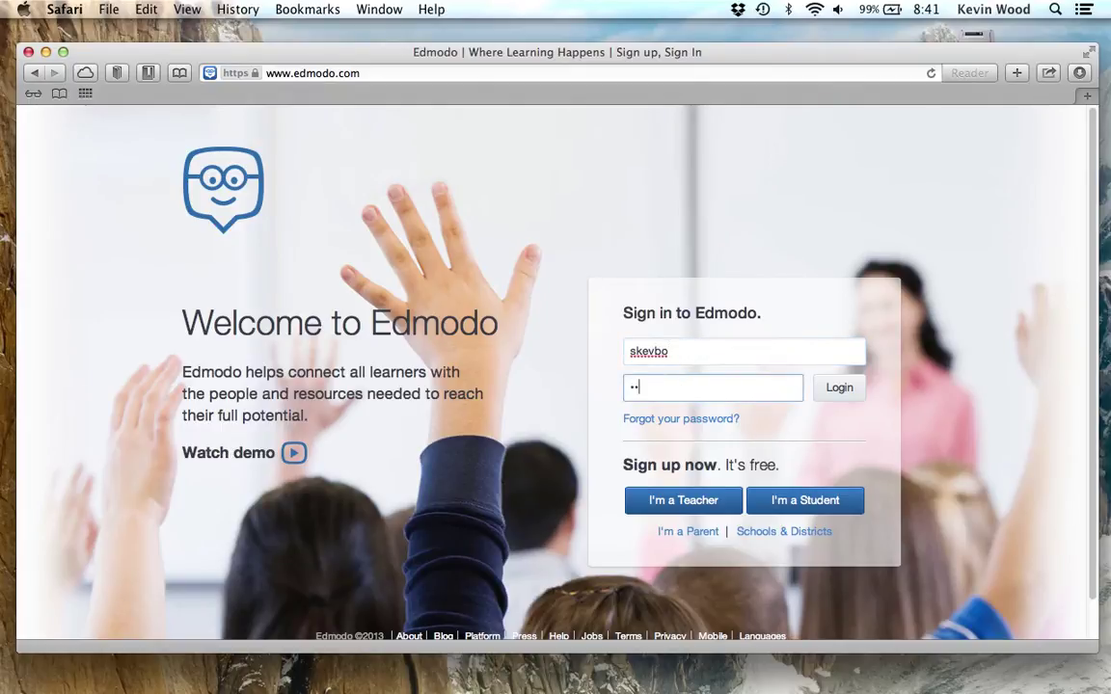
{"action": "type", "text": "•••••"}
{"action": "left_click", "coordinate": [839, 388]}
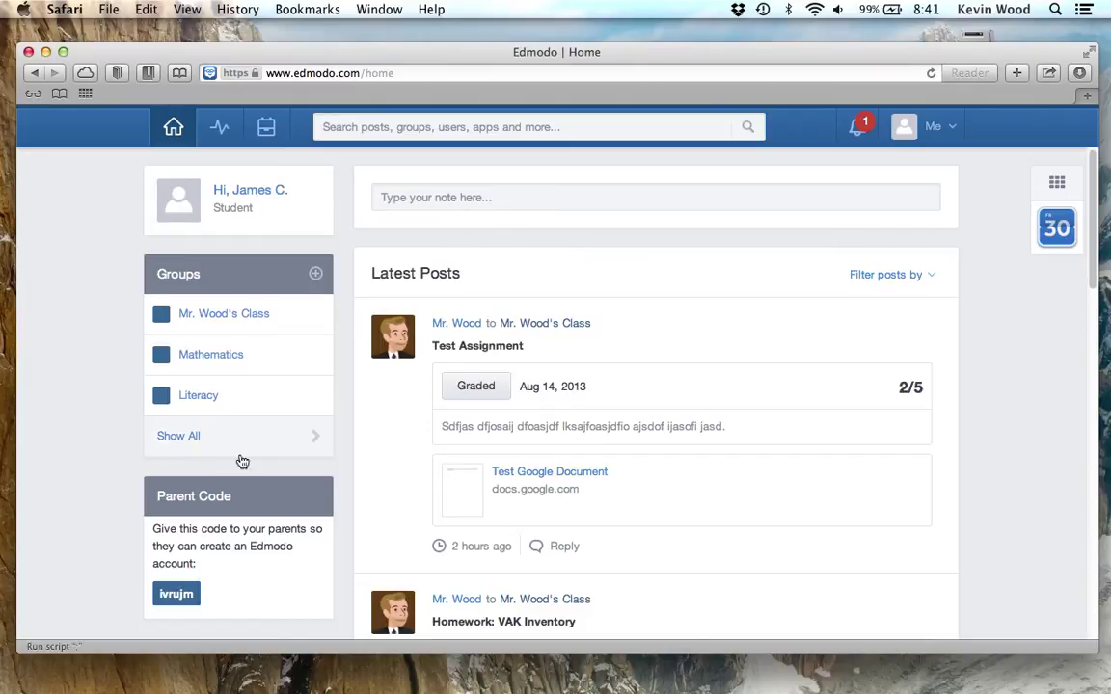
Scroll down to the Parent Code box and copy the student's parent code
{"action": "scroll", "coordinate": [190, 547], "scroll_direction": "down", "scroll_amount": 3}
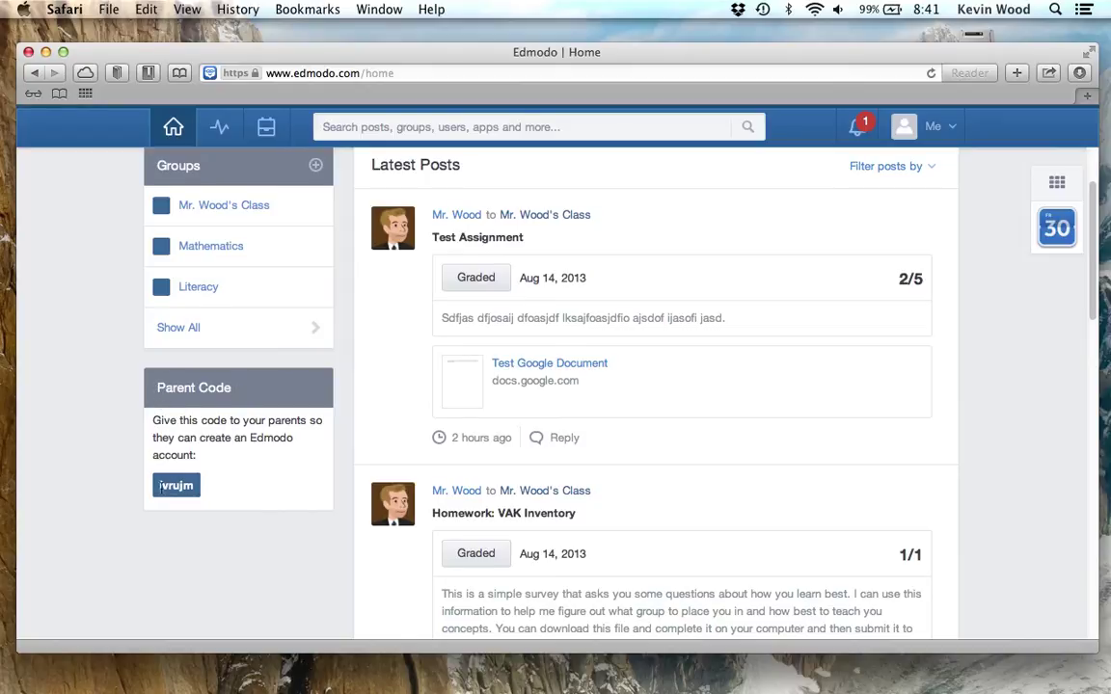
{"action": "left_click_drag", "start_coordinate": [160, 487], "coordinate": [192, 484]}
{"action": "right_click", "coordinate": [181, 489]}
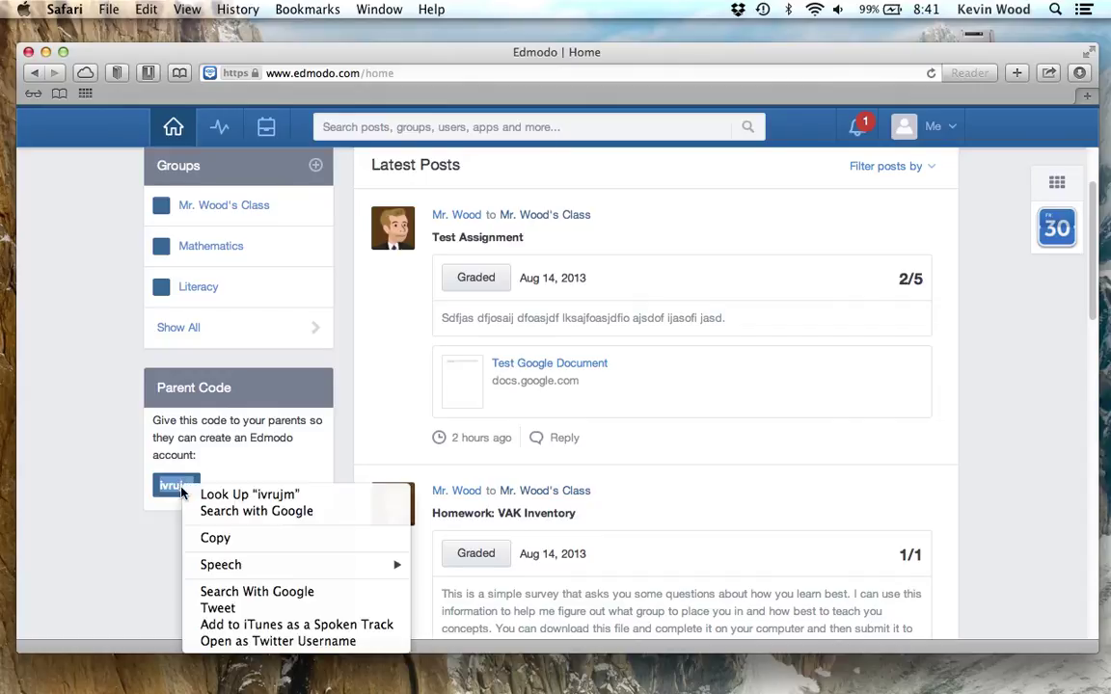
{"action": "left_click", "coordinate": [218, 538]}
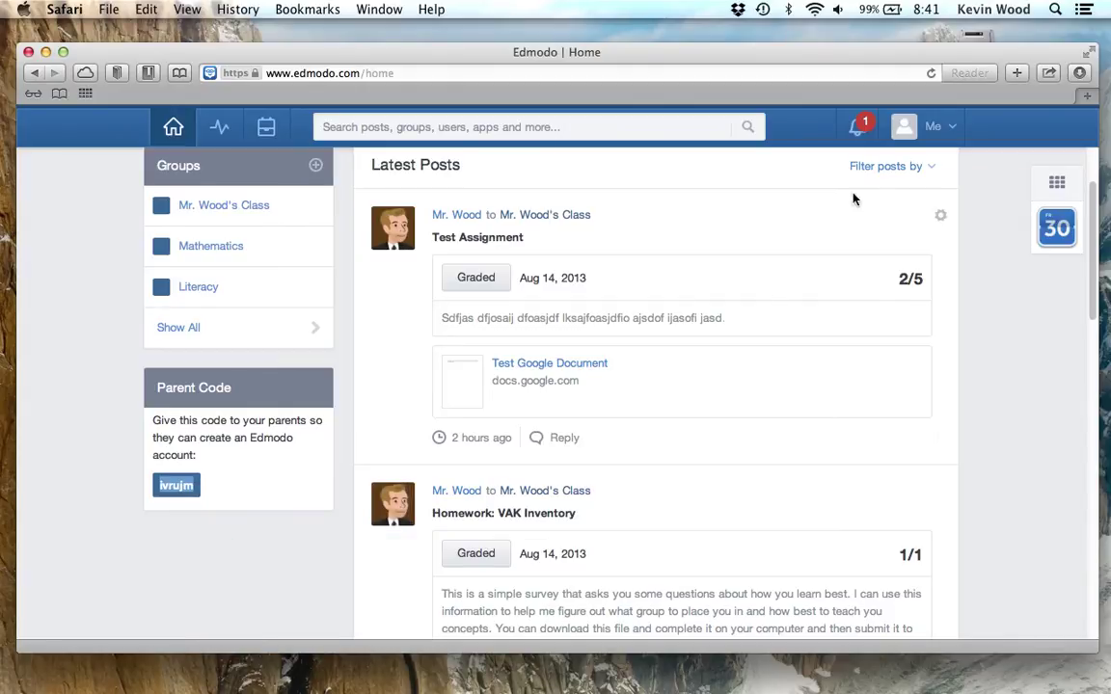
Log out of the student account through the Me menu
{"action": "left_click", "coordinate": [935, 128]}
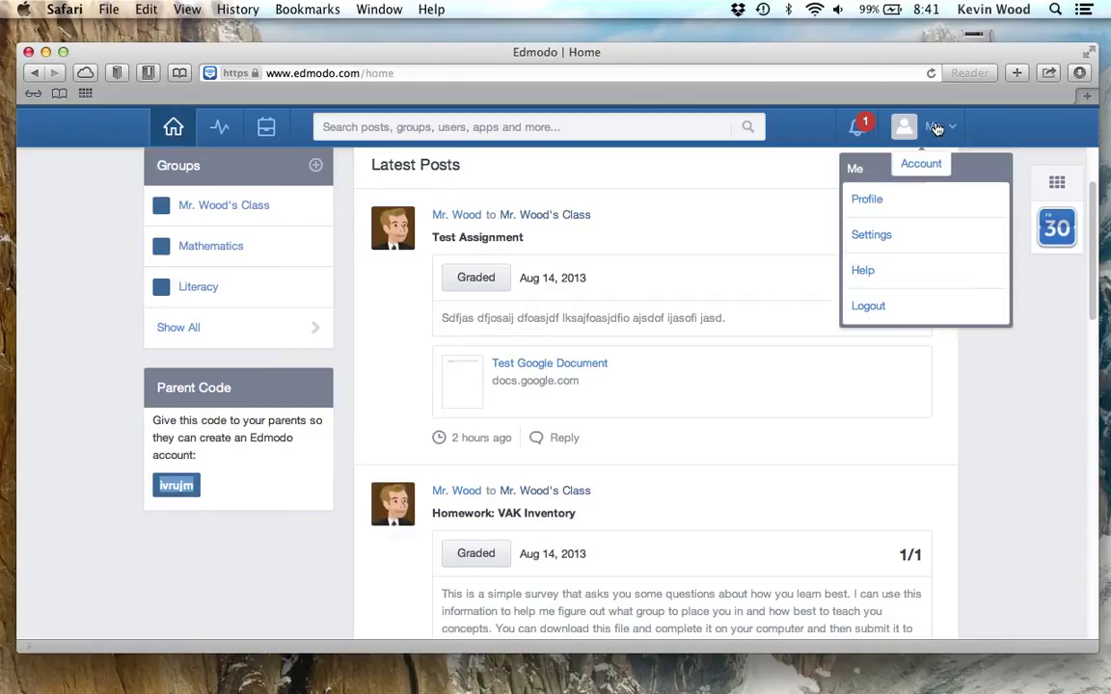
{"action": "left_click", "coordinate": [880, 308]}
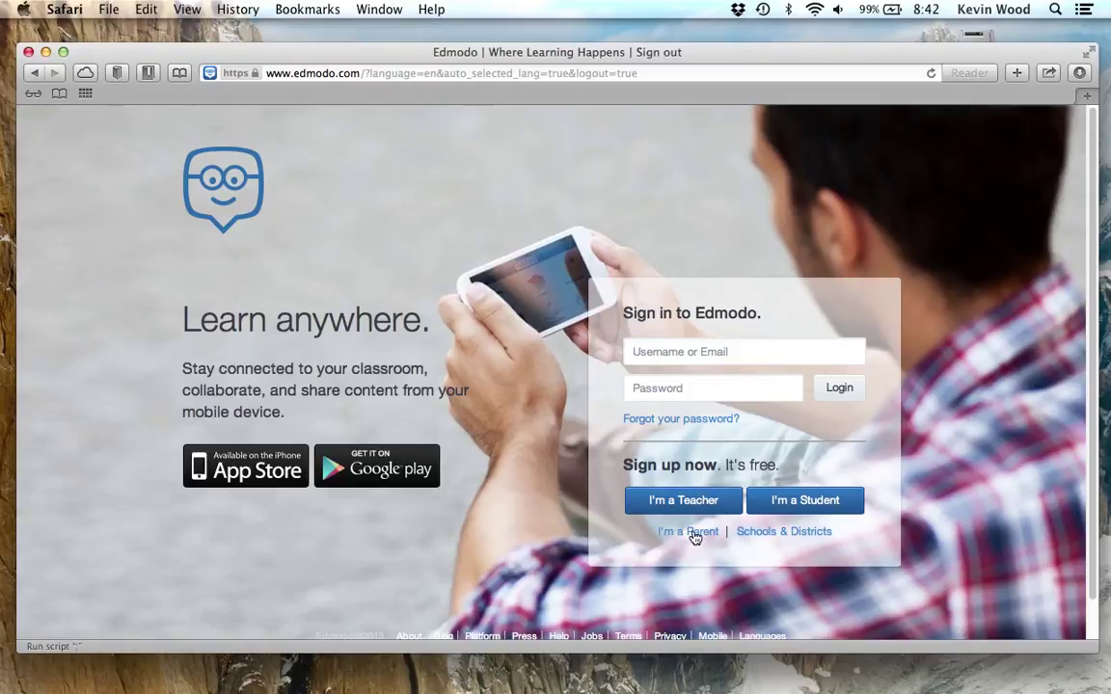
Start a parent sign-up and paste in the copied parent code
{"action": "left_click", "coordinate": [690, 534]}
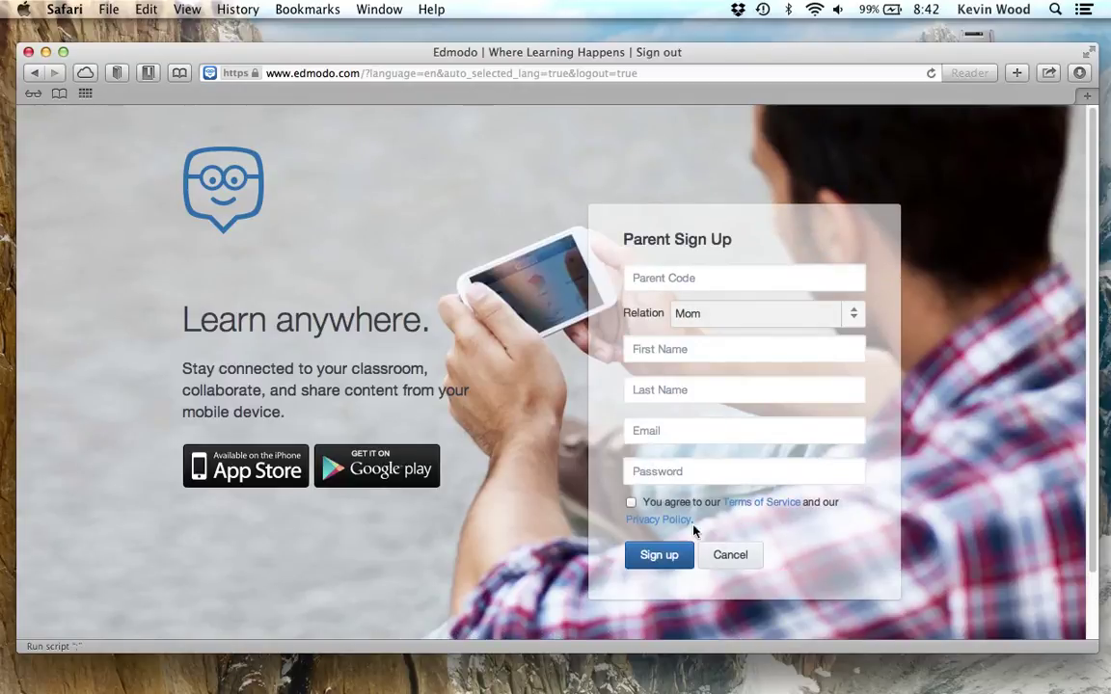
{"action": "left_click", "coordinate": [686, 278]}
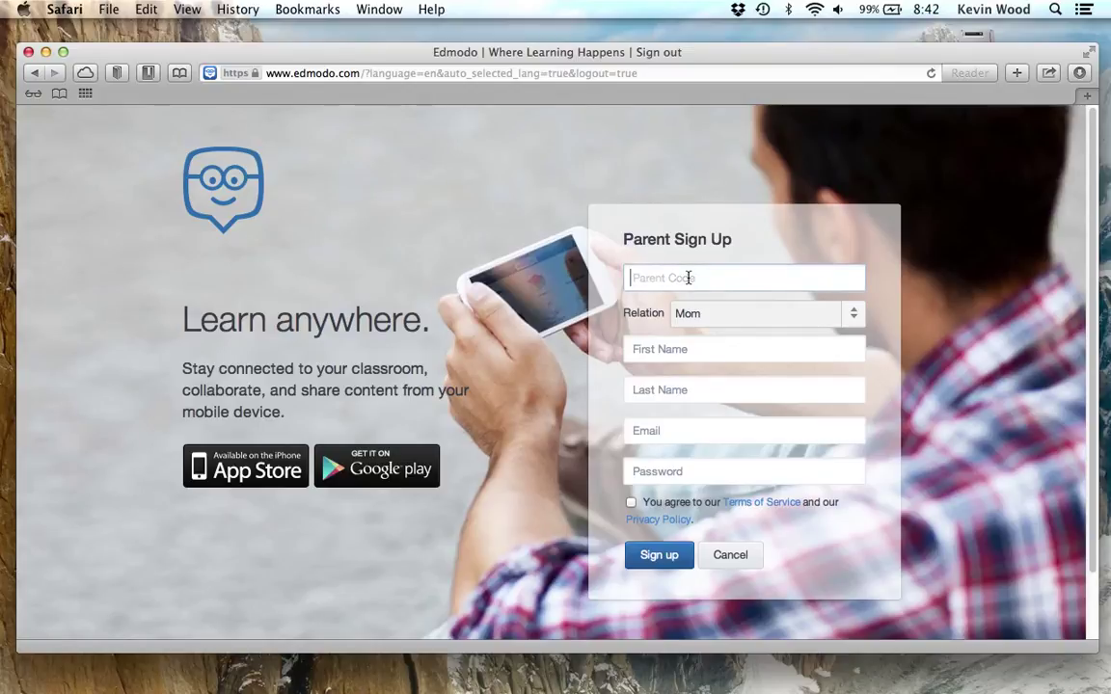
{"action": "right_click", "coordinate": [681, 279]}
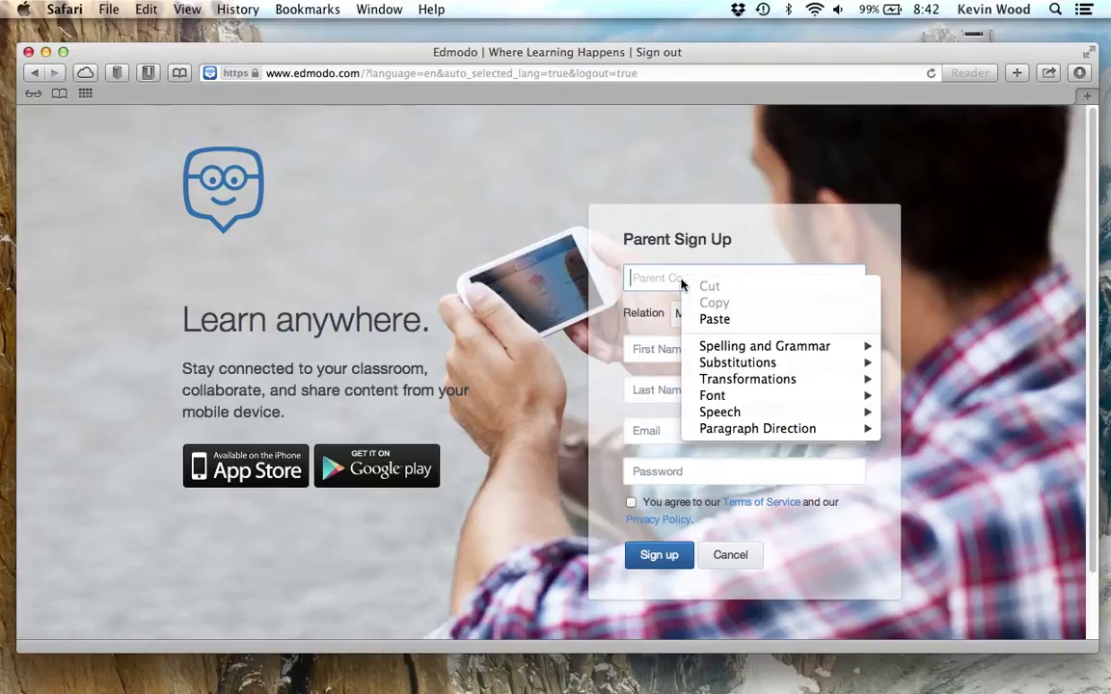
{"action": "left_click", "coordinate": [716, 319]}
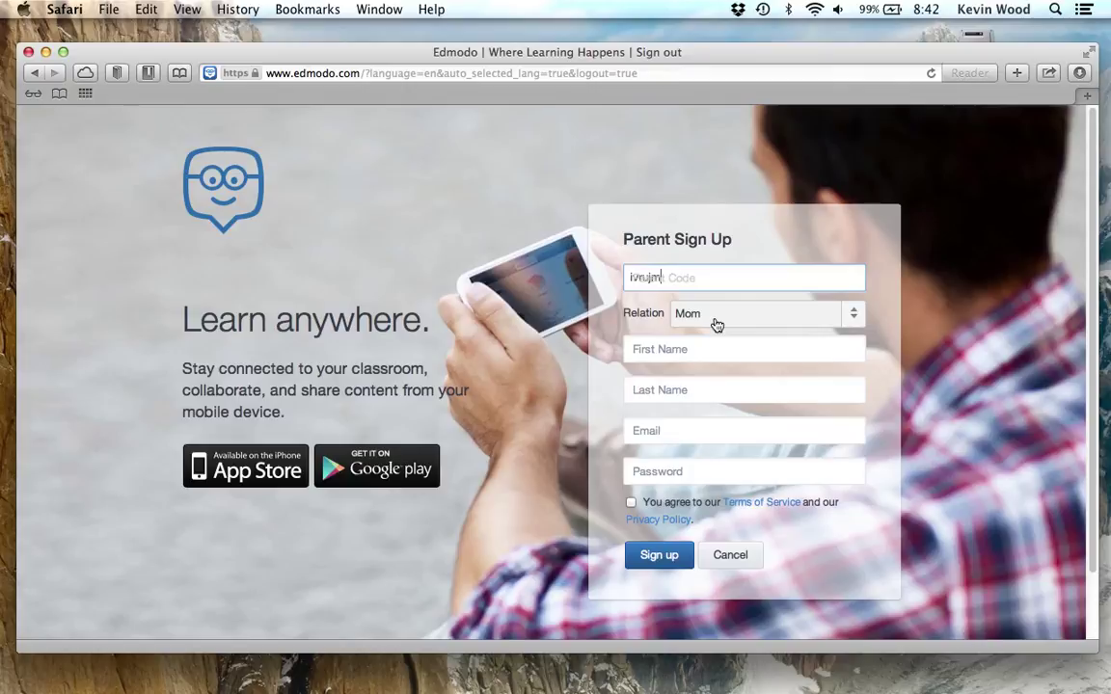
{"action": "left_click", "coordinate": [867, 253]}
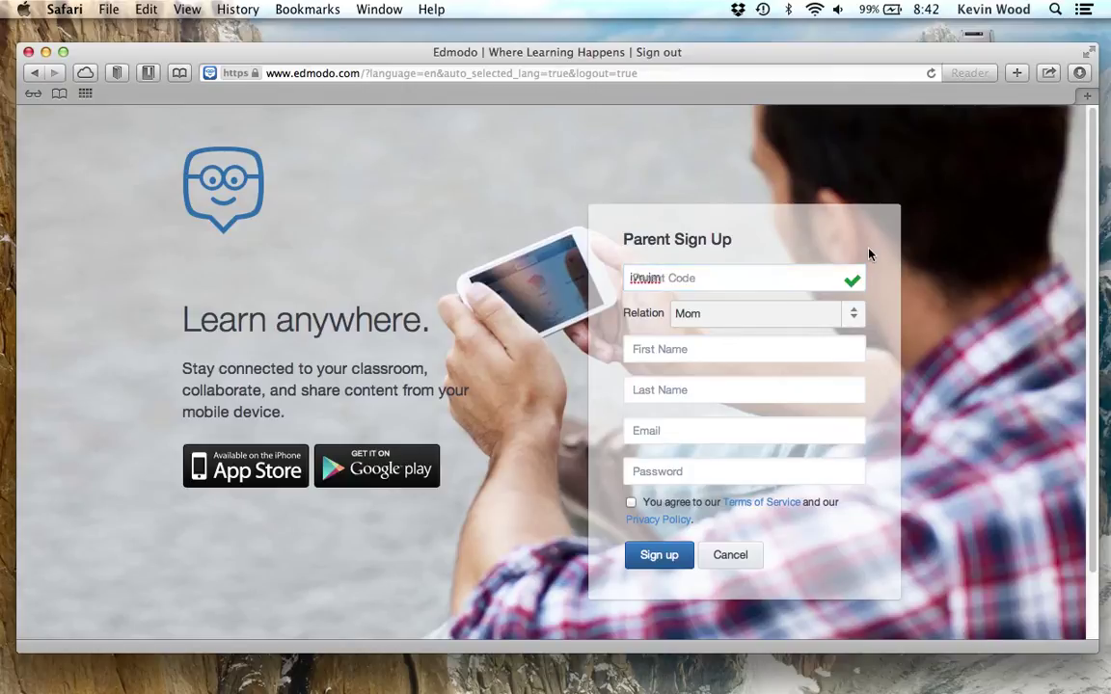
Set the relation to Dad and enter the parent's first name
{"action": "left_click", "coordinate": [855, 319]}
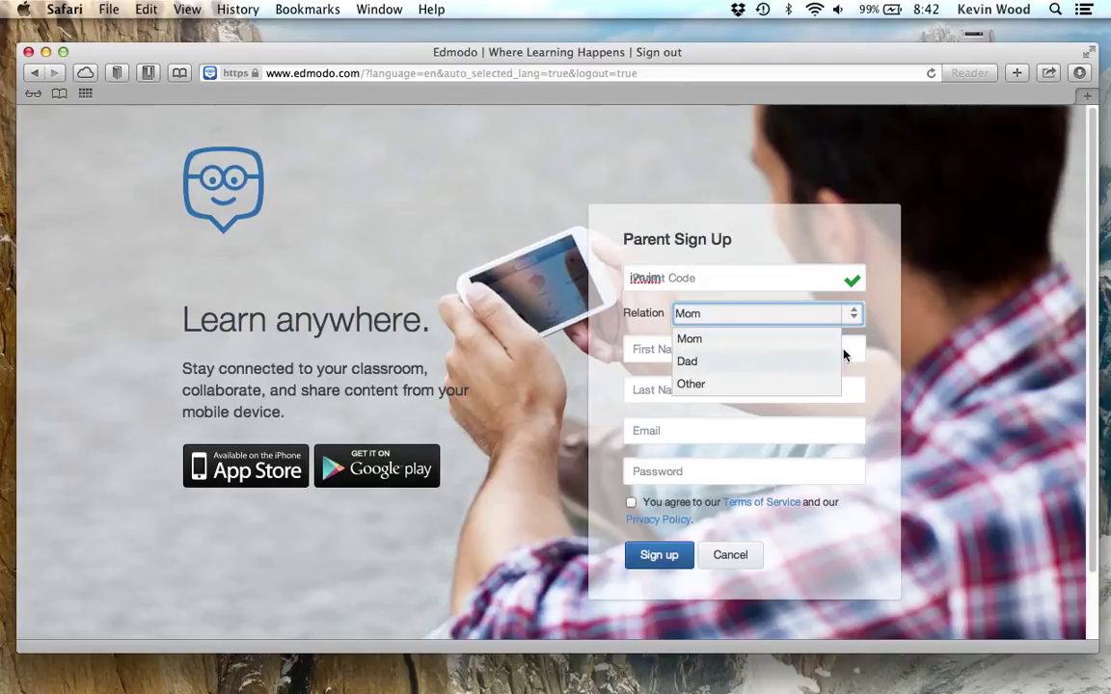
{"action": "left_click", "coordinate": [794, 359]}
{"action": "left_click", "coordinate": [762, 348]}
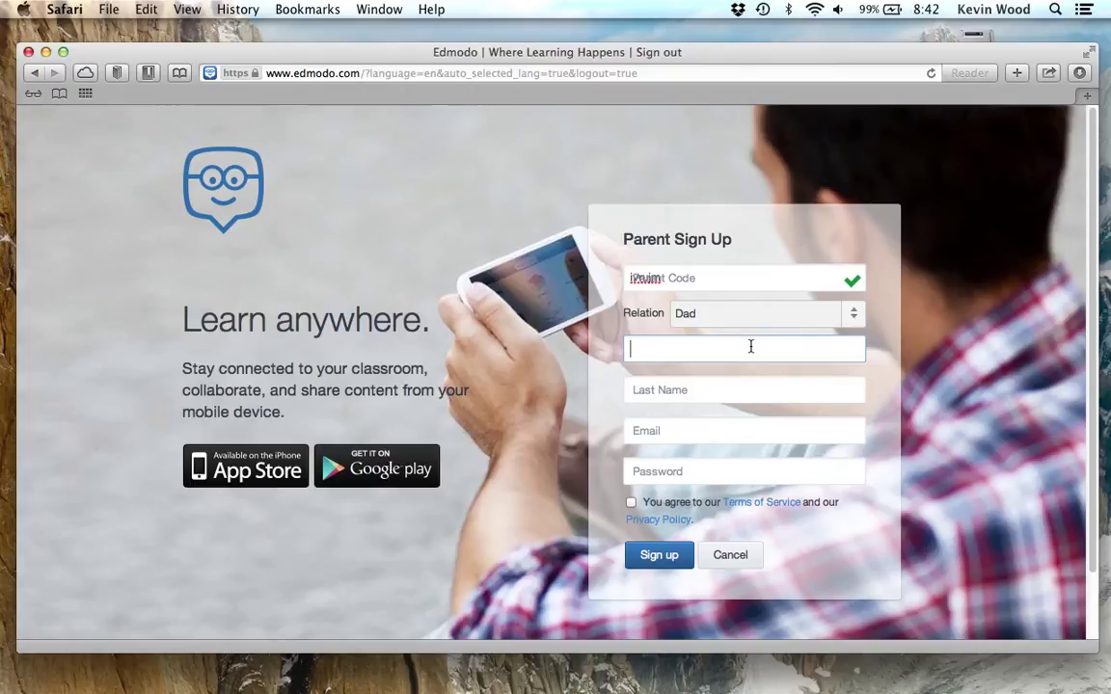
{"action": "left_click", "coordinate": [743, 390]}
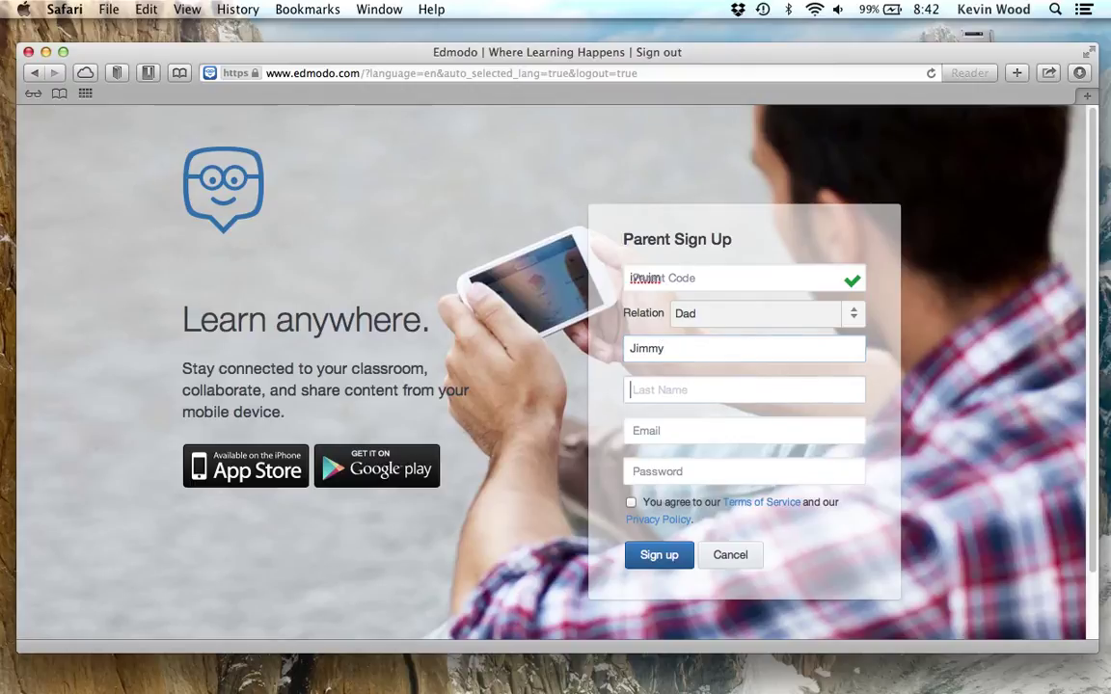
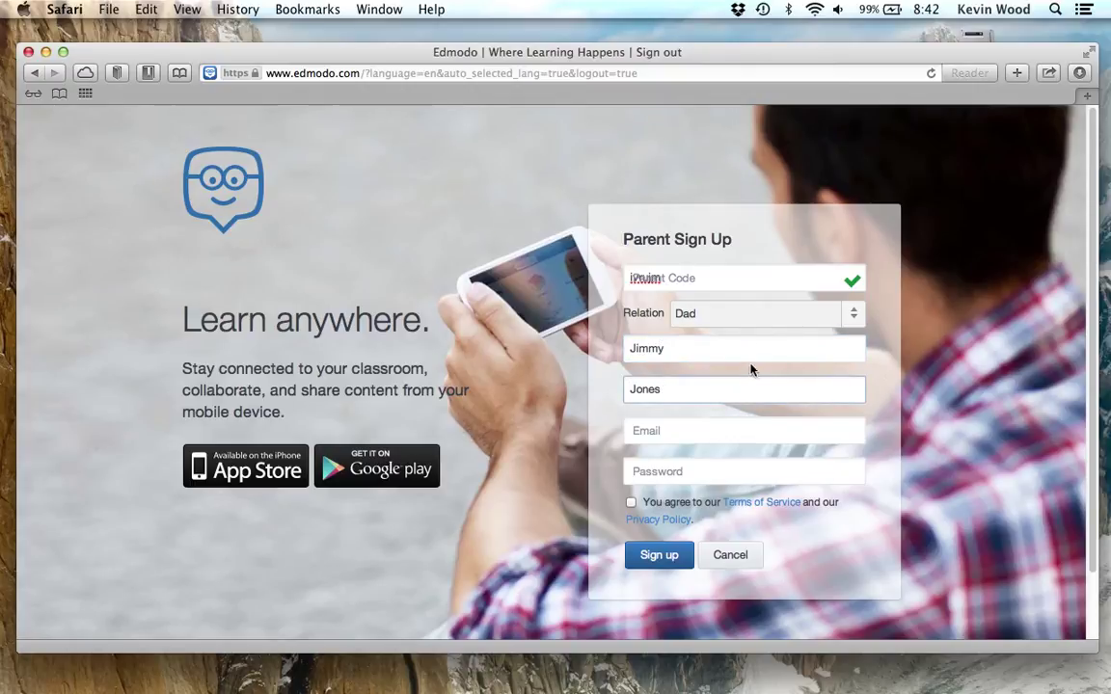
Enter the parent's last name and e-mail address
{"action": "left_click", "coordinate": [704, 430]}
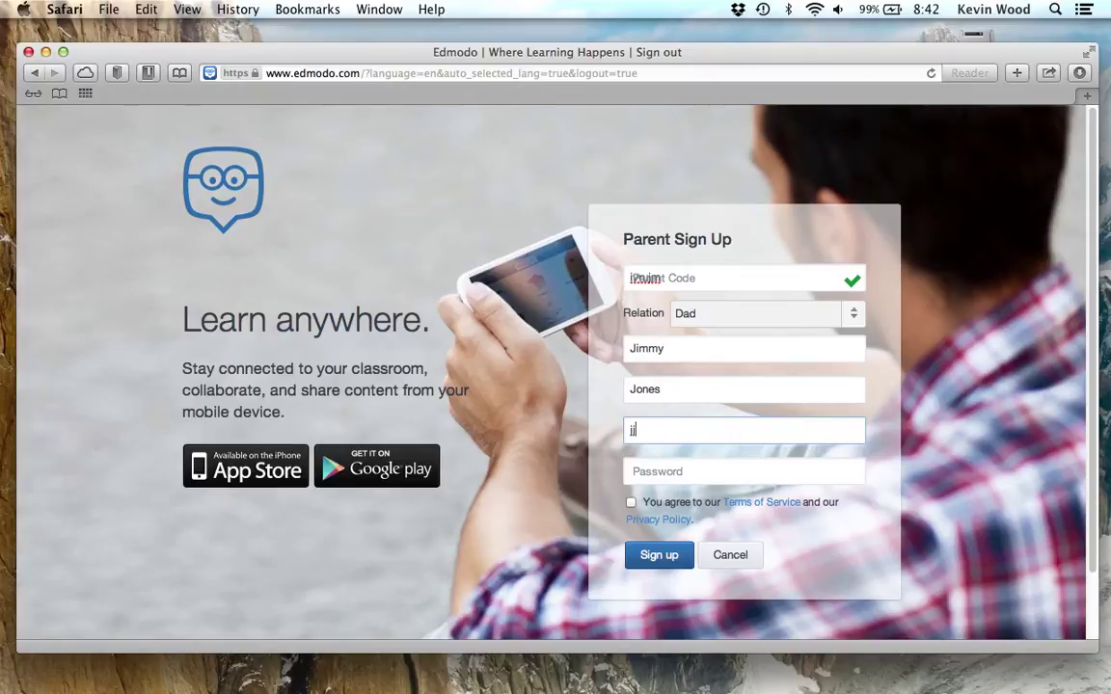
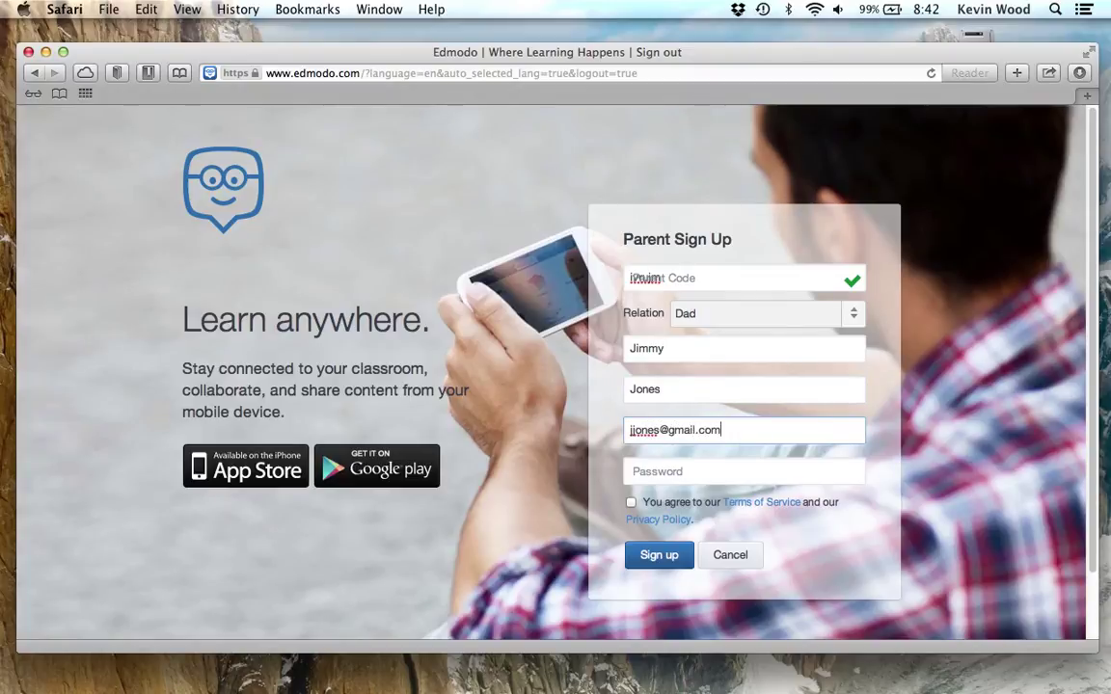
{"action": "key", "text": "Tab"}
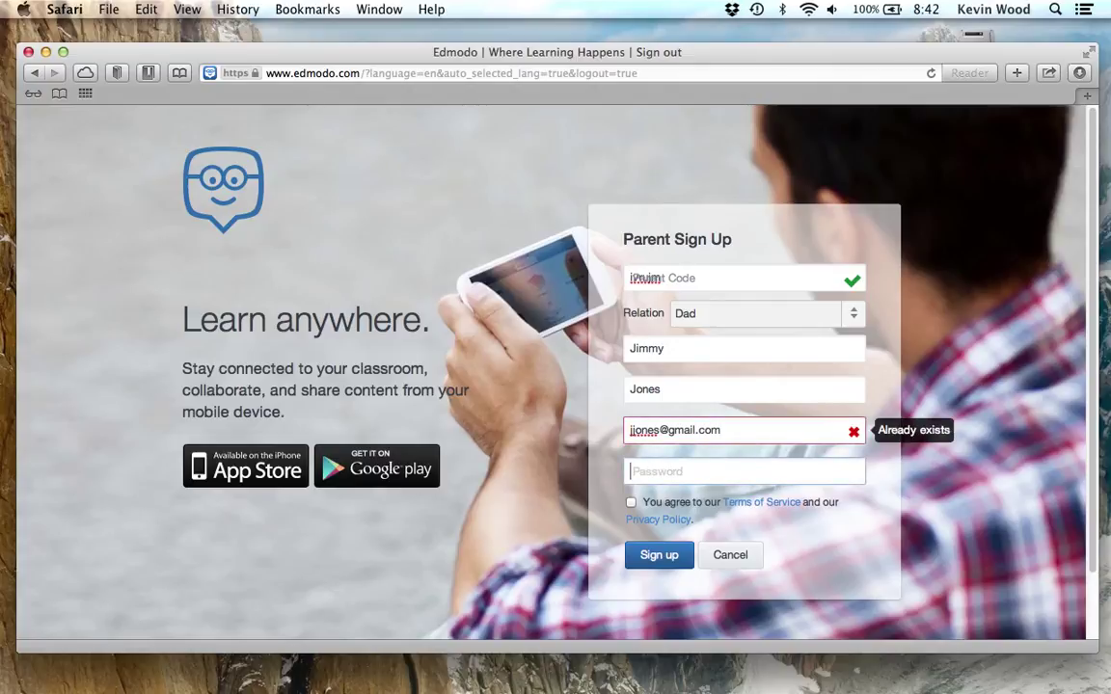
Change the e-mail to an unused address, set a password and accept the terms
{"action": "left_click", "coordinate": [664, 431]}
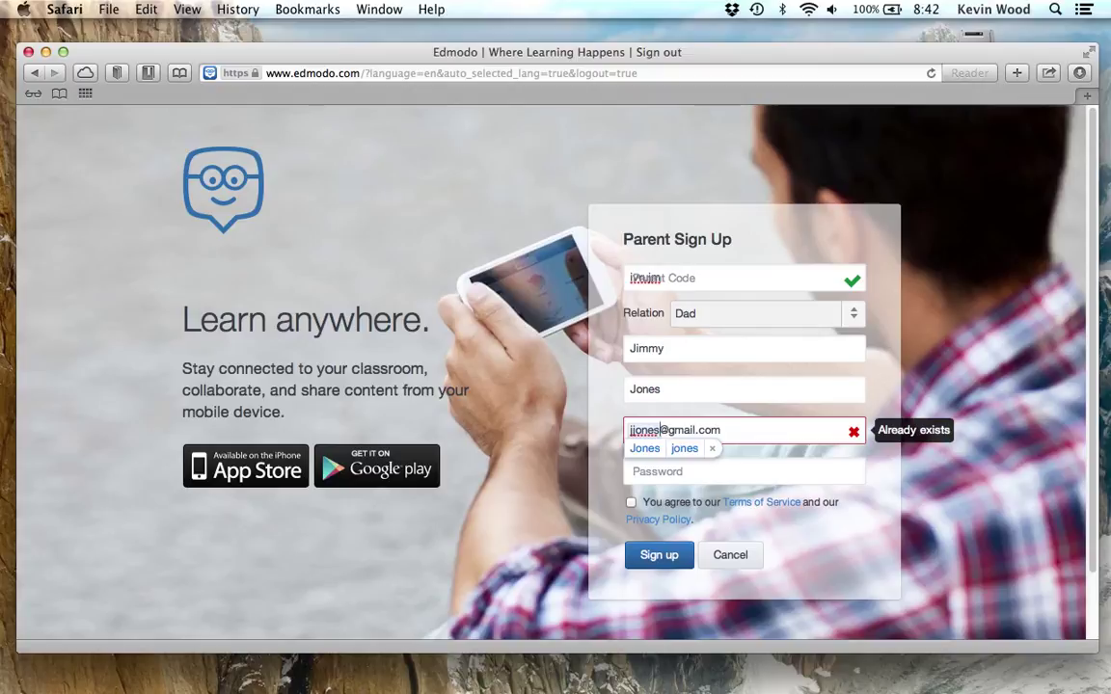
{"action": "type", "text": "45"}
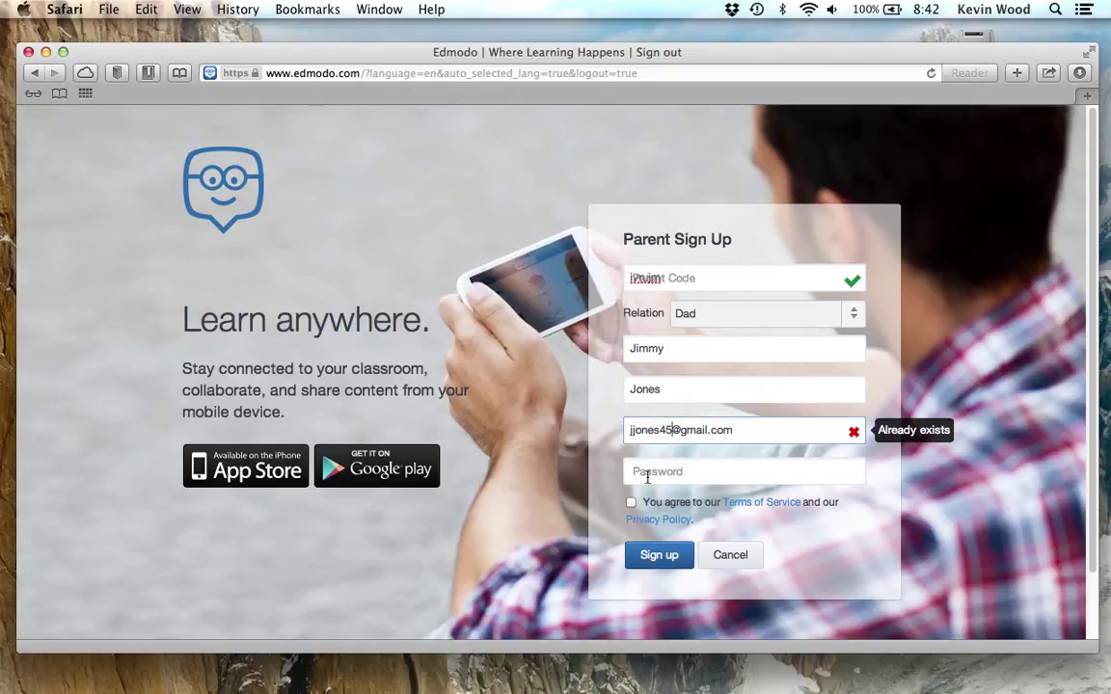
{"action": "left_click", "coordinate": [648, 475]}
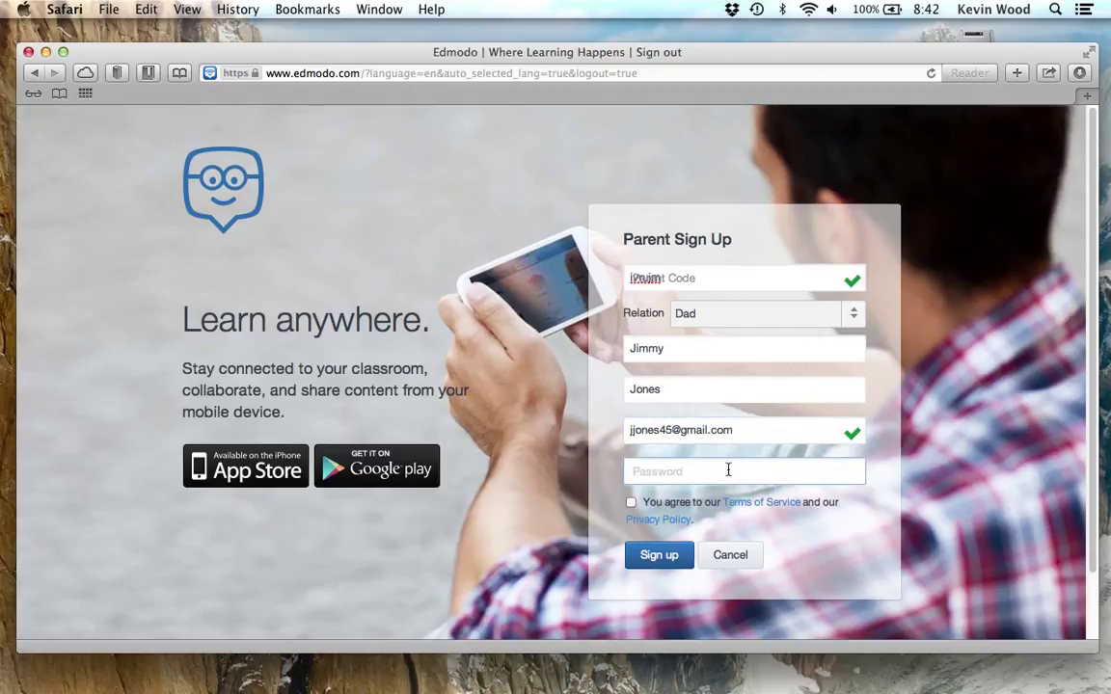
{"action": "type", "text": "•••••••"}
{"action": "left_click", "coordinate": [632, 502]}
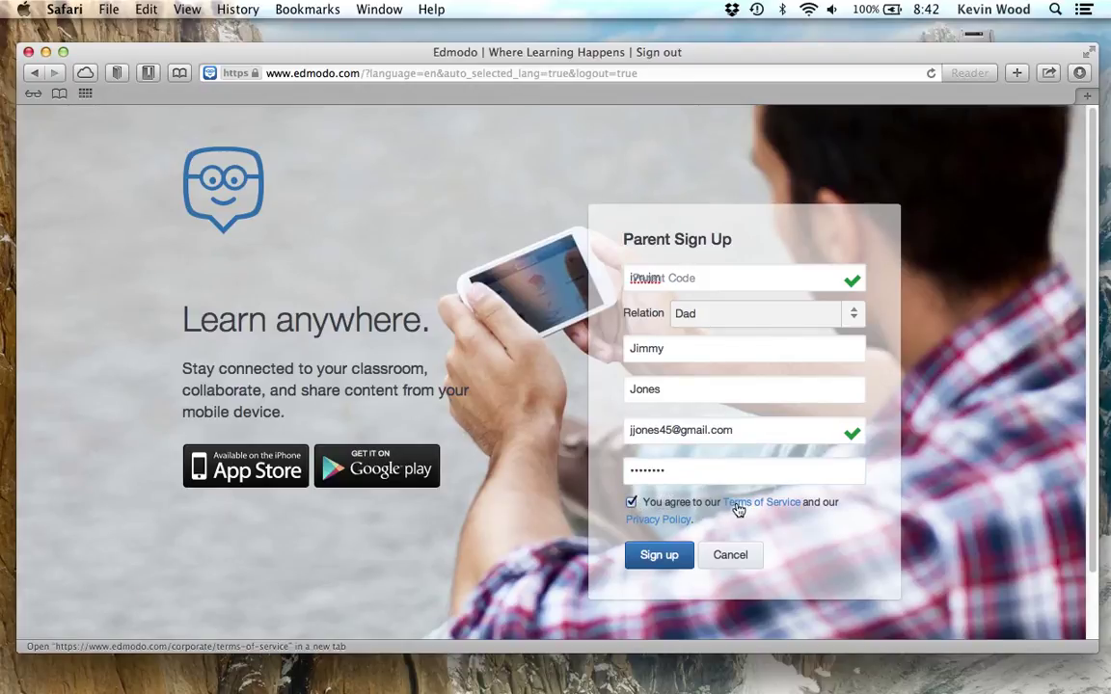
Submit the parent sign-up and scroll through the home page's Latest Posts
{"action": "left_click", "coordinate": [669, 560]}
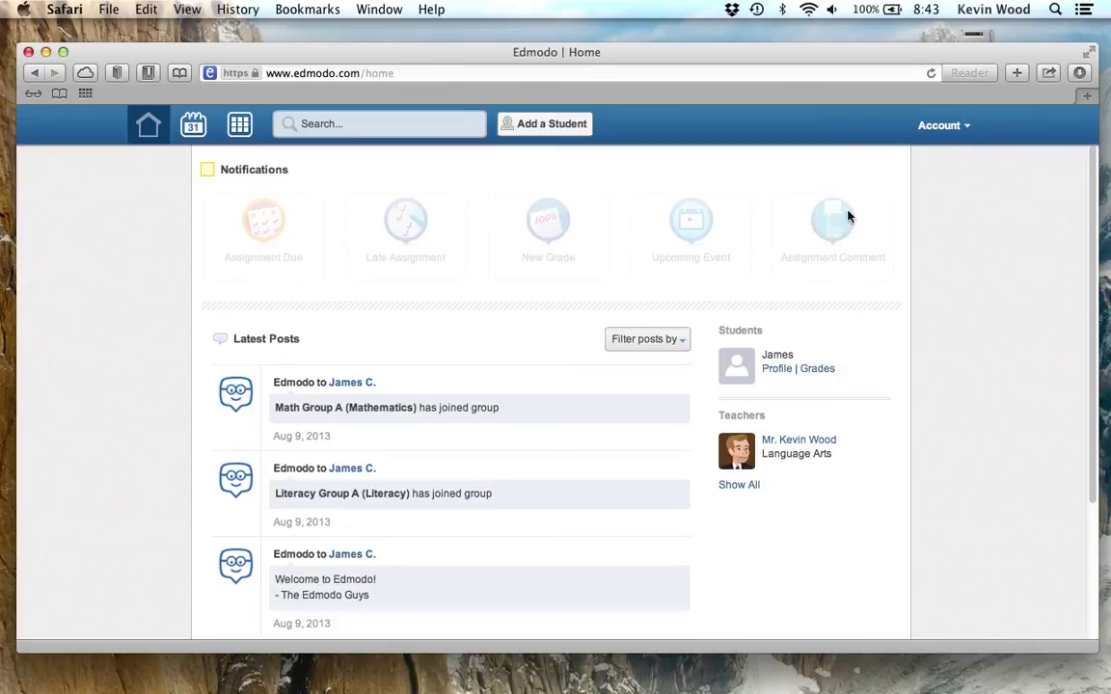
{"action": "scroll", "coordinate": [308, 357], "scroll_direction": "down", "scroll_amount": 1}
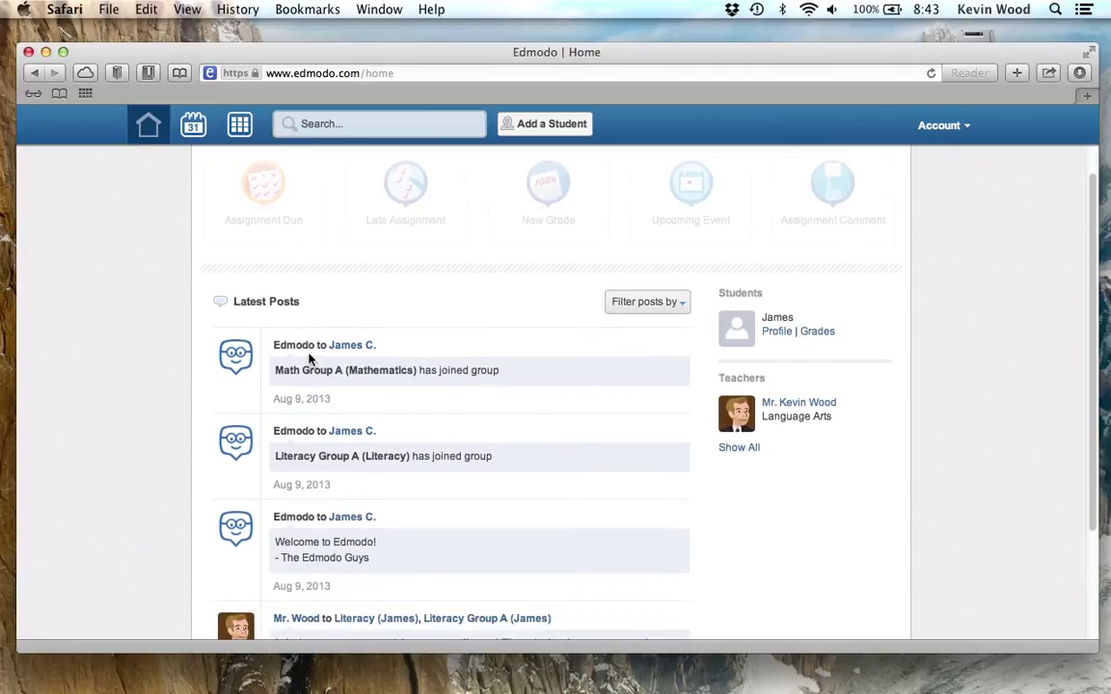
{"action": "scroll", "coordinate": [333, 555], "scroll_direction": "down", "scroll_amount": 3}
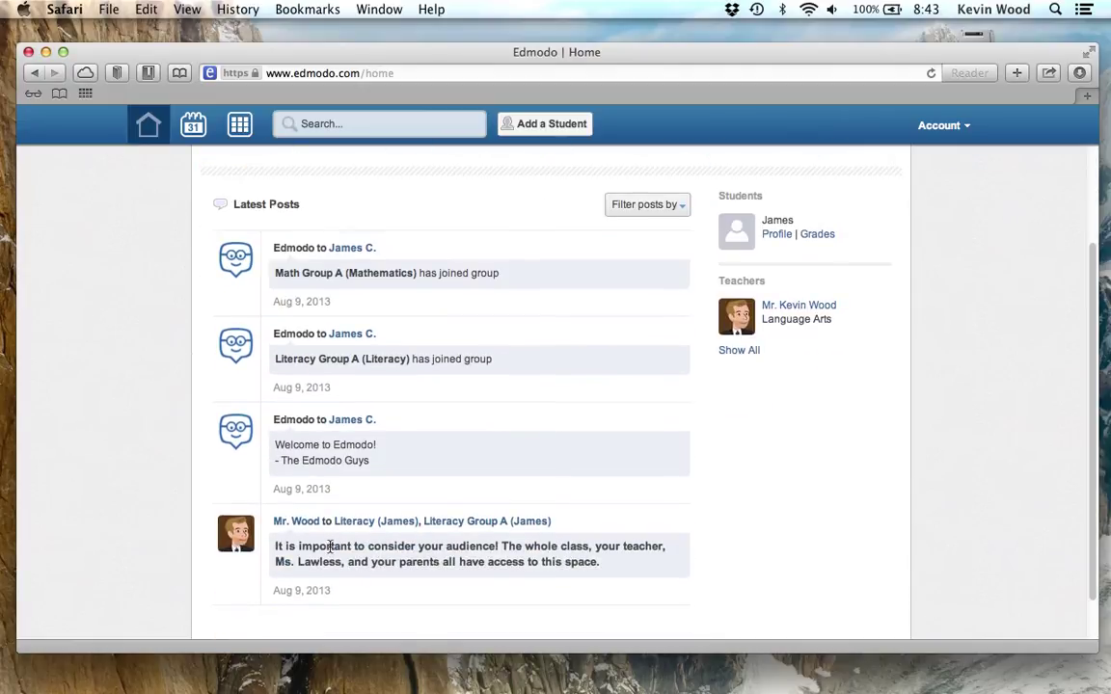
{"action": "scroll", "coordinate": [404, 322], "scroll_direction": "up", "scroll_amount": 4}
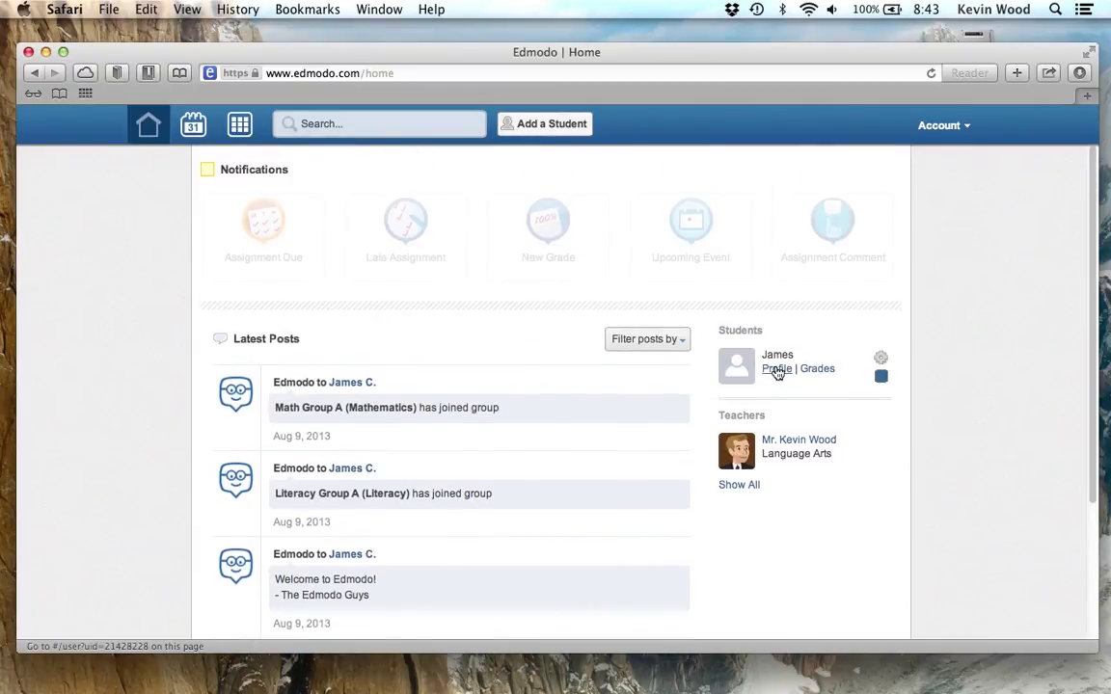
{"action": "left_click", "coordinate": [777, 372]}
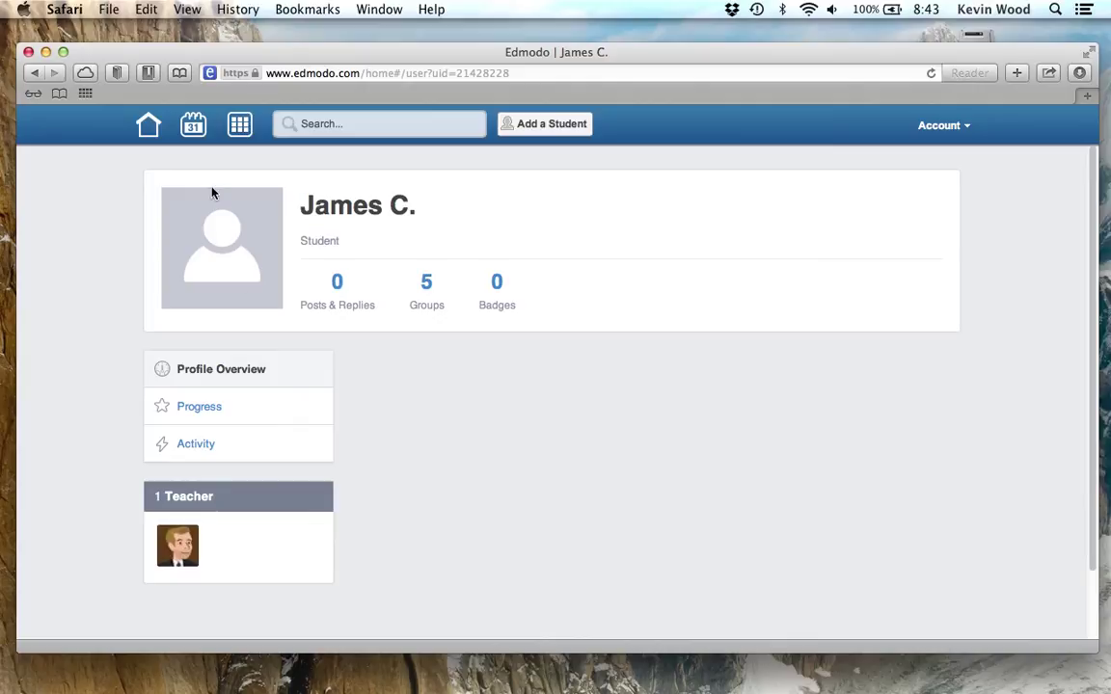
{"action": "key", "text": "super+Tab"}
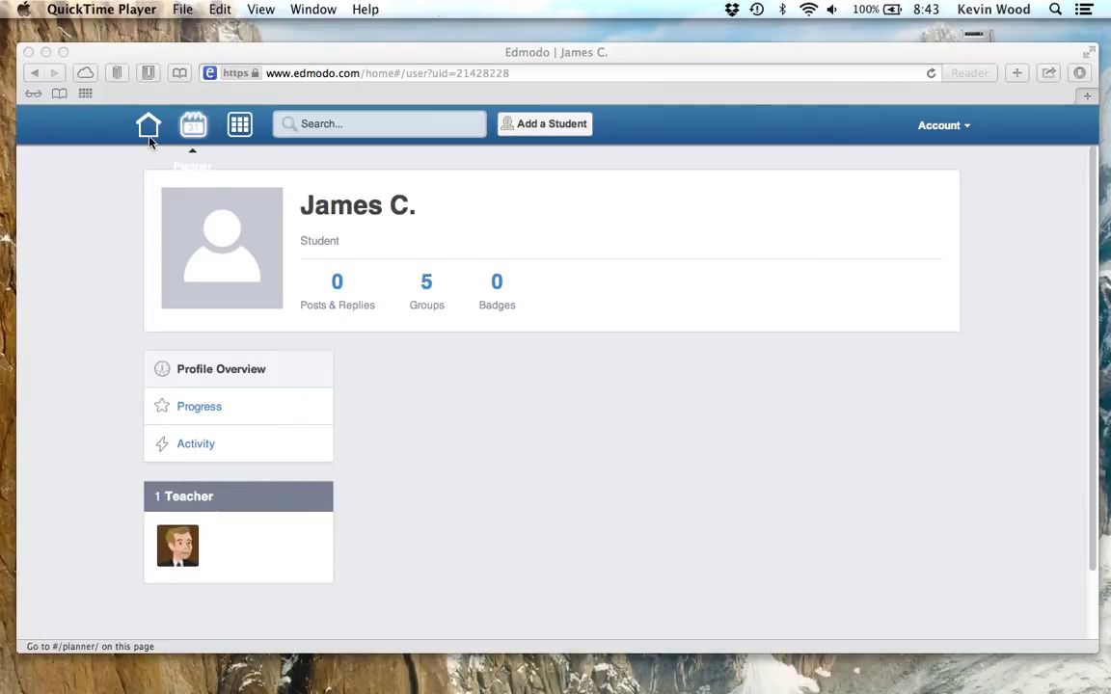
{"action": "left_click", "coordinate": [149, 135]}
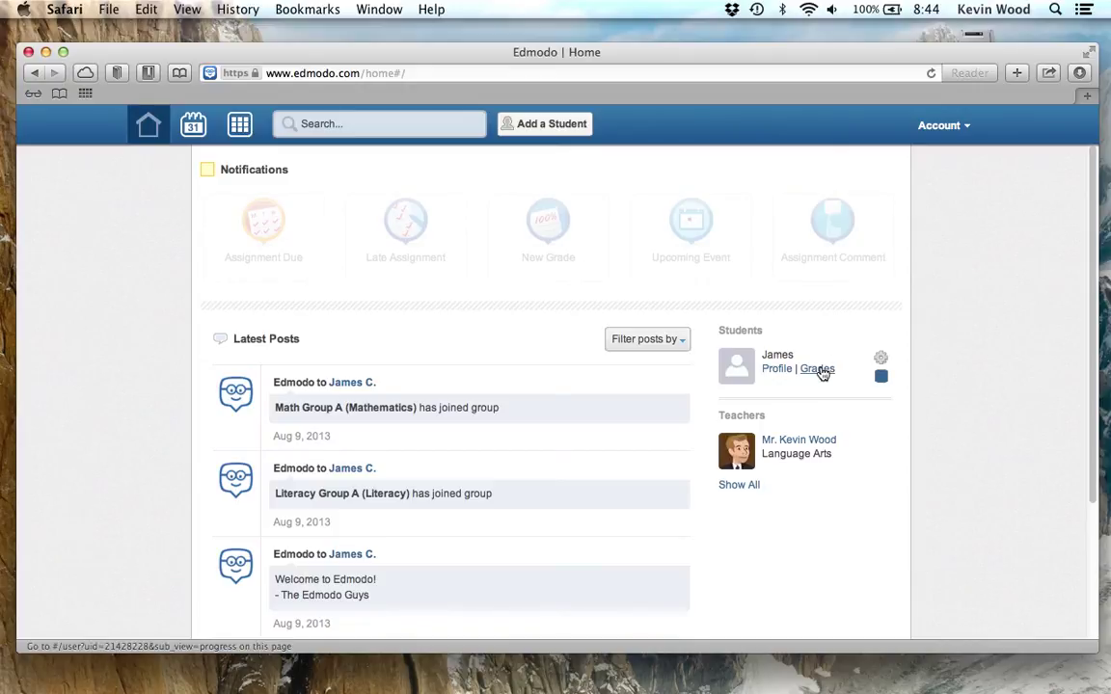
{"action": "left_click", "coordinate": [819, 371]}
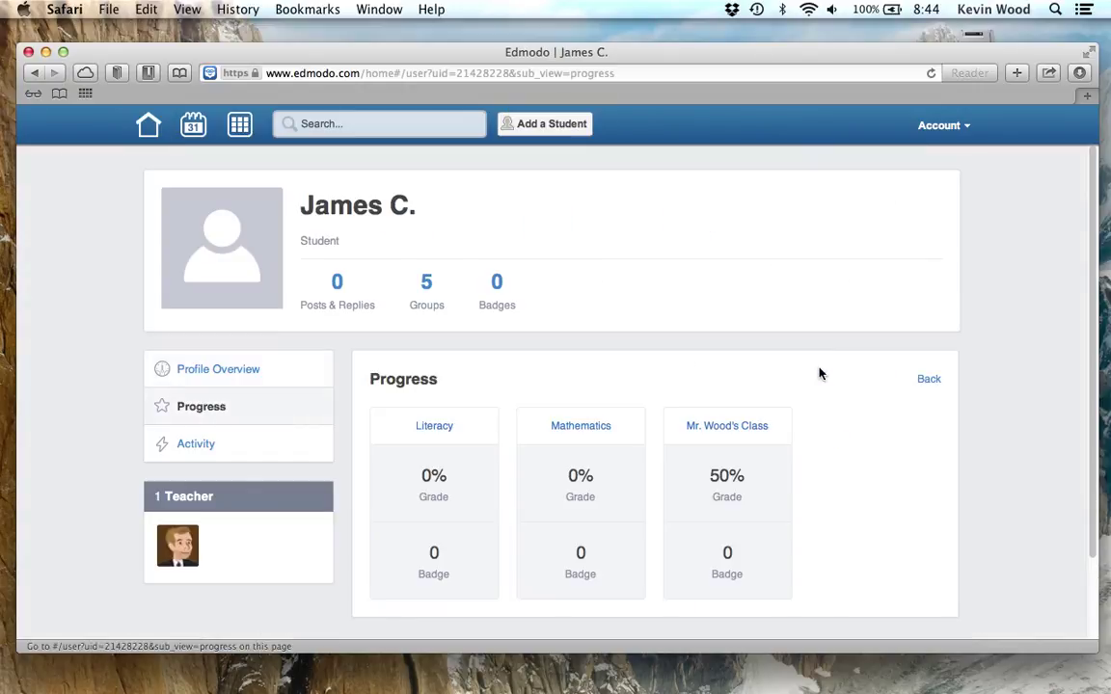
Scroll through the child's Progress page, which shows grades of 0%, 0% and 50%
{"action": "scroll", "coordinate": [728, 368], "scroll_direction": "down", "scroll_amount": 2}
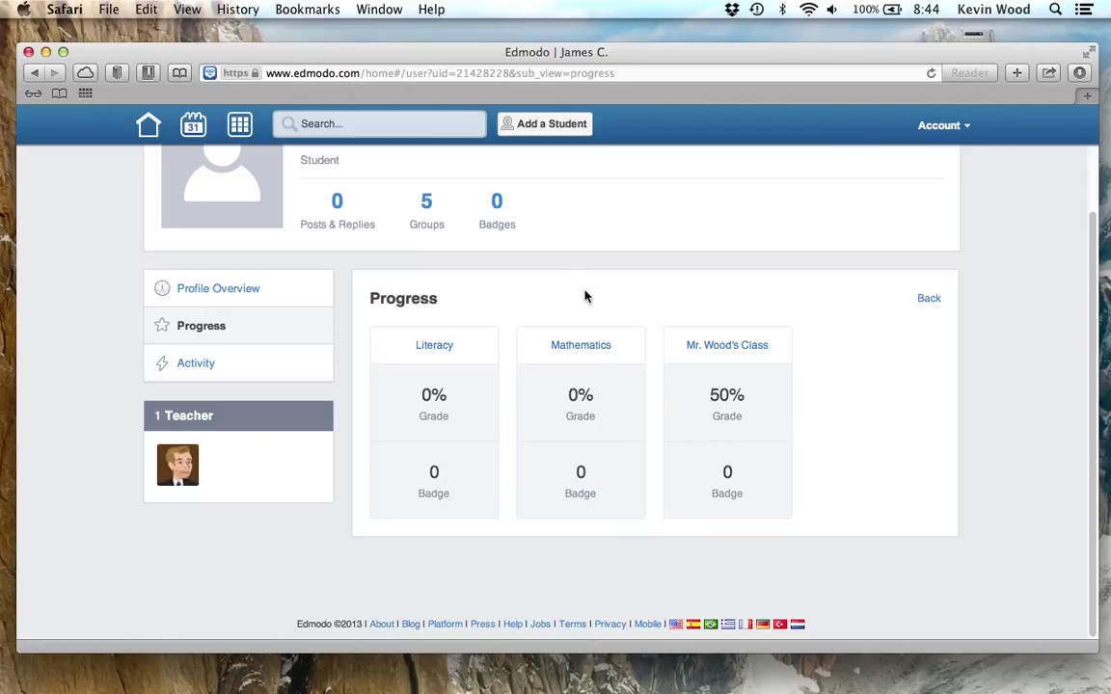
{"action": "scroll", "coordinate": [584, 297], "scroll_direction": "up", "scroll_amount": 3}
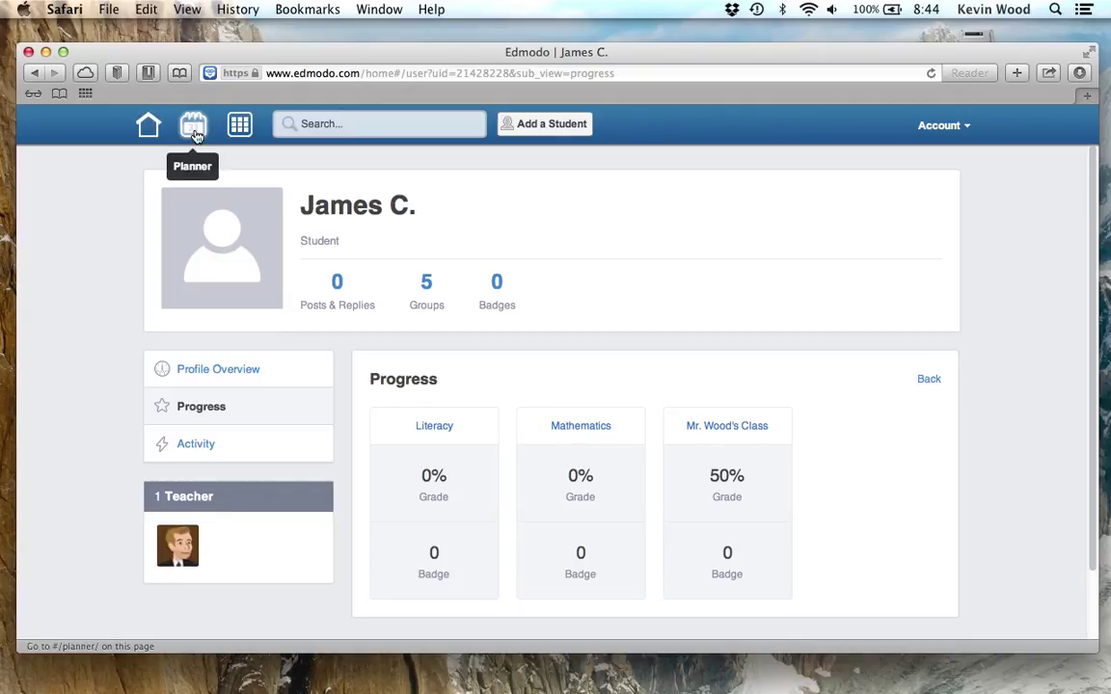
View the Planner's month calendar for September 2013, then return to the home feed
{"action": "left_click", "coordinate": [194, 128]}
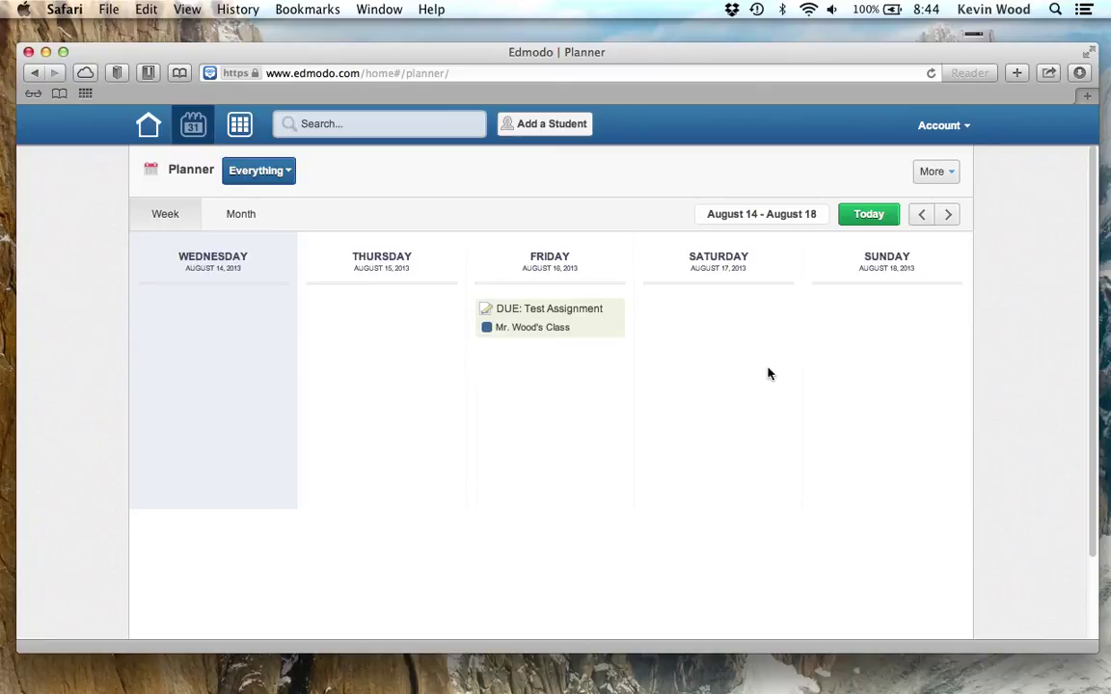
{"action": "left_click", "coordinate": [244, 218]}
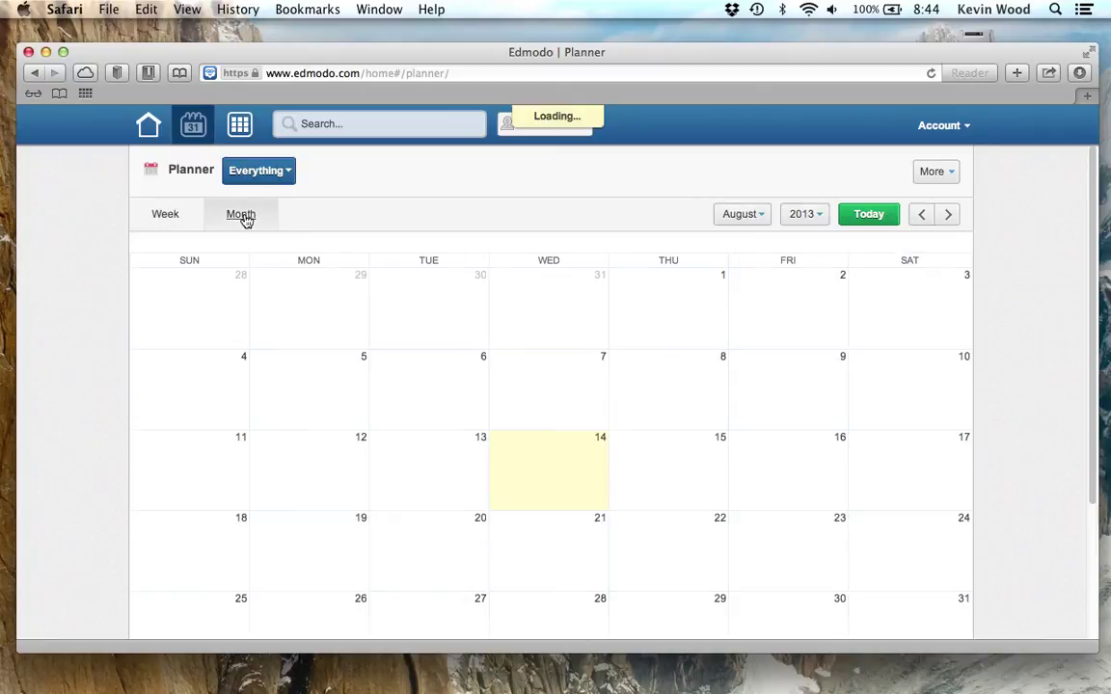
{"action": "left_click", "coordinate": [949, 215]}
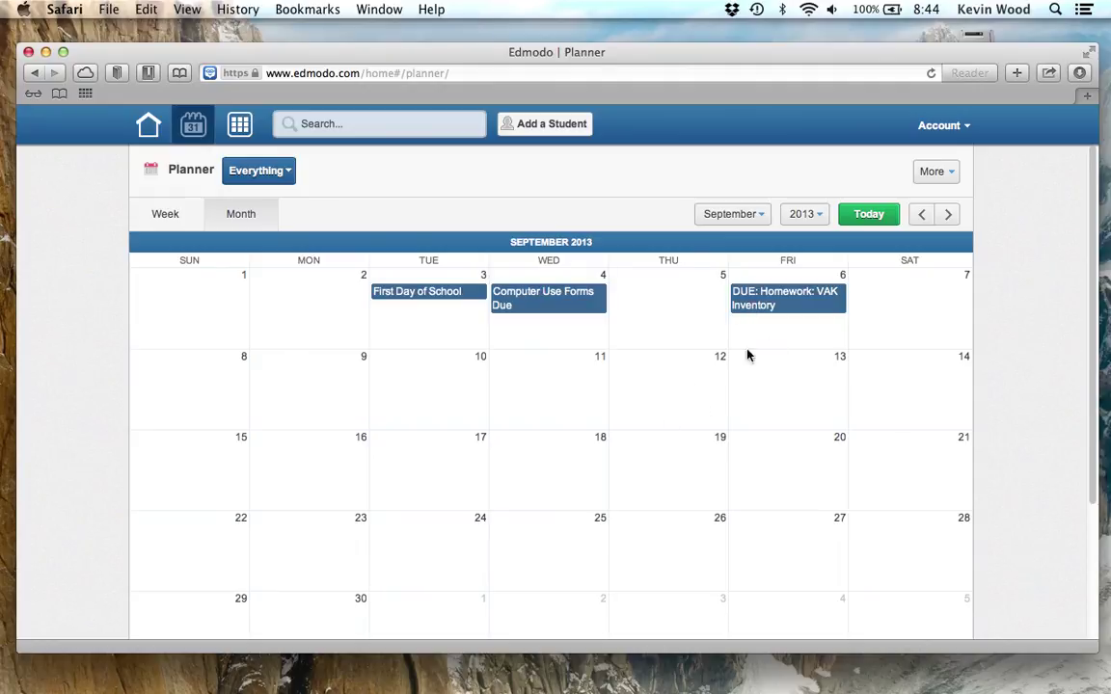
{"action": "left_click", "coordinate": [148, 136]}
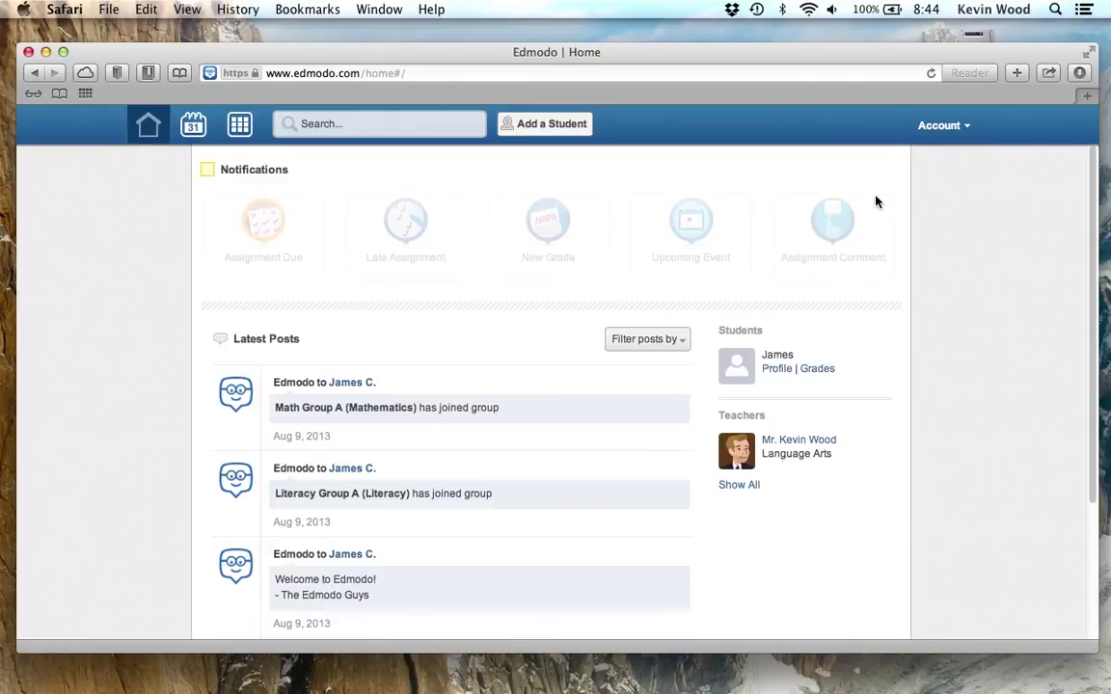